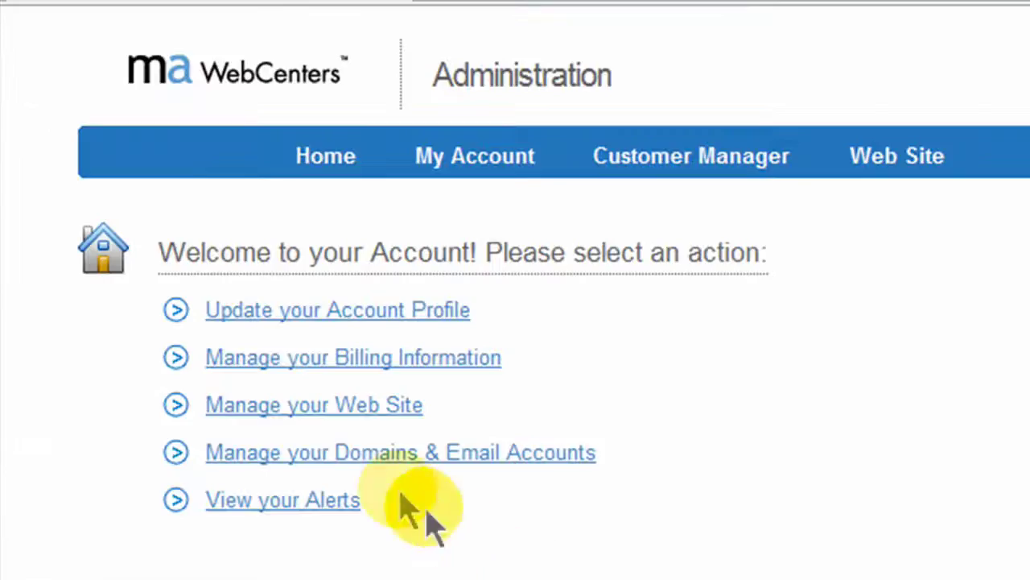
# - Go to Manage your Web Site from the account welcome page
pyautogui.click(106, 201)
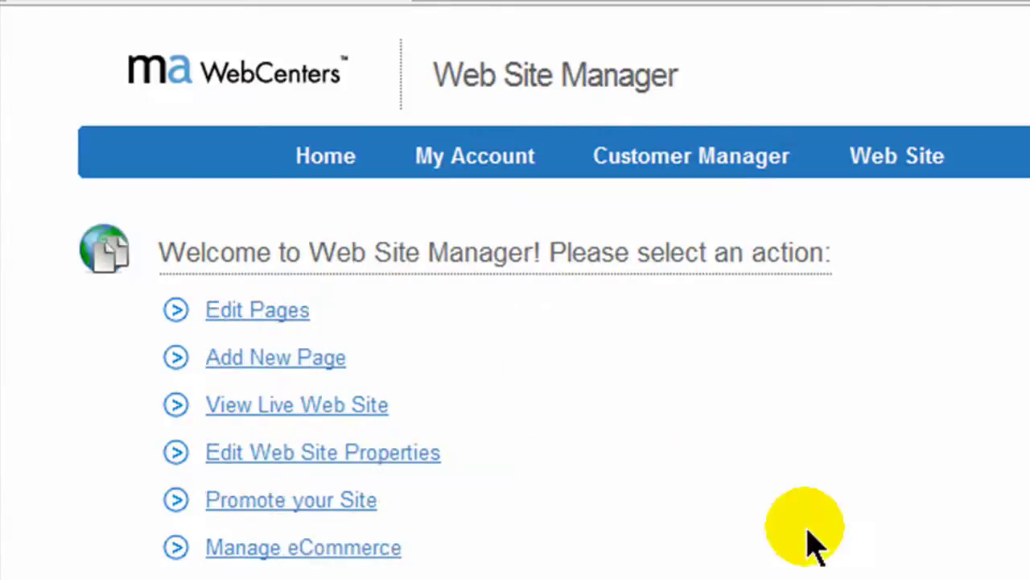
# - Open the Home* page from the Edit Pages list in the page editor
pyautogui.click(280, 312)
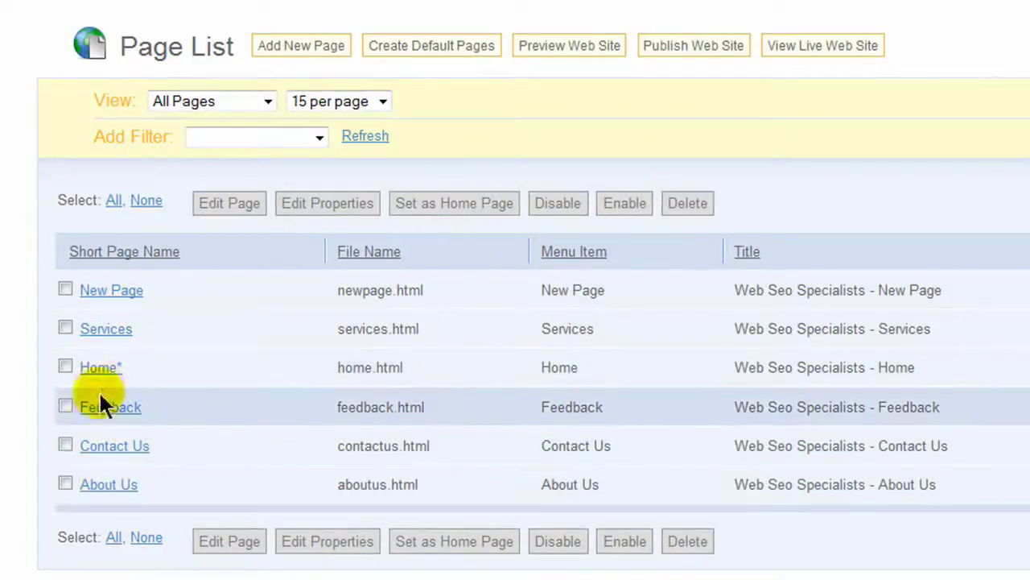
pyautogui.click(99, 368)
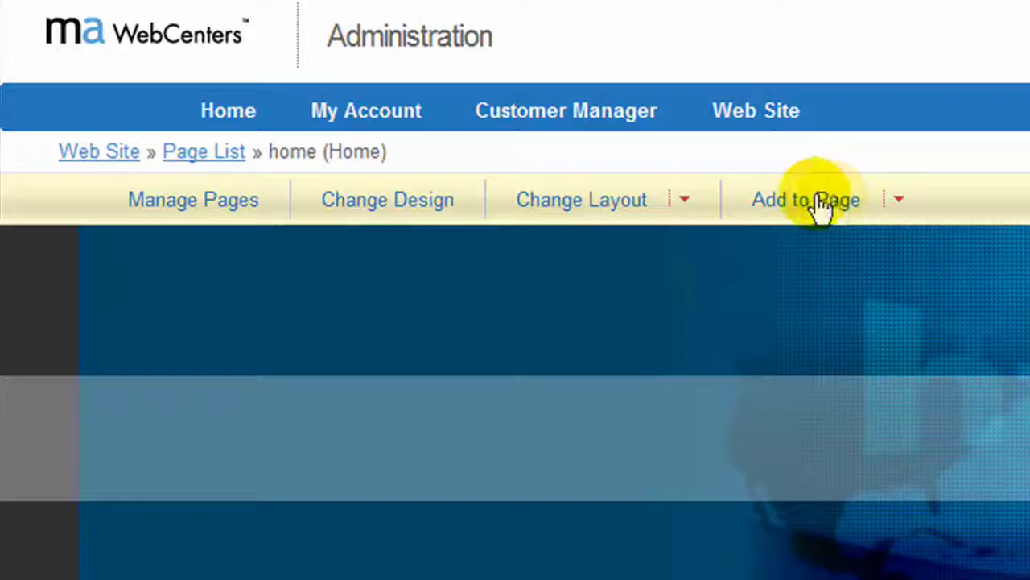
# - Add an image to the page, browse the Image Library's Miscellaneous folder, then return to the folder list
pyautogui.click(900, 203)
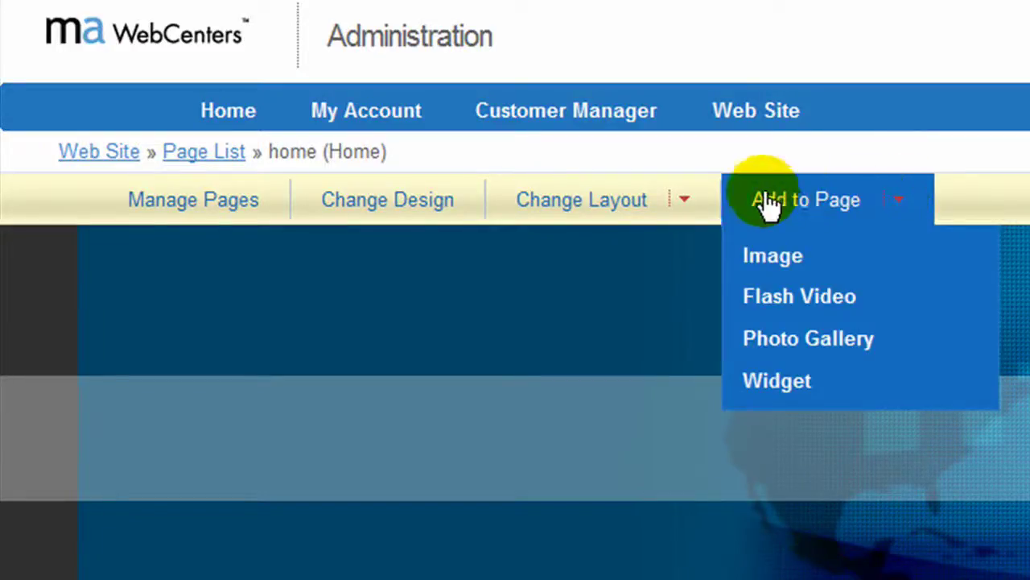
pyautogui.click(779, 258)
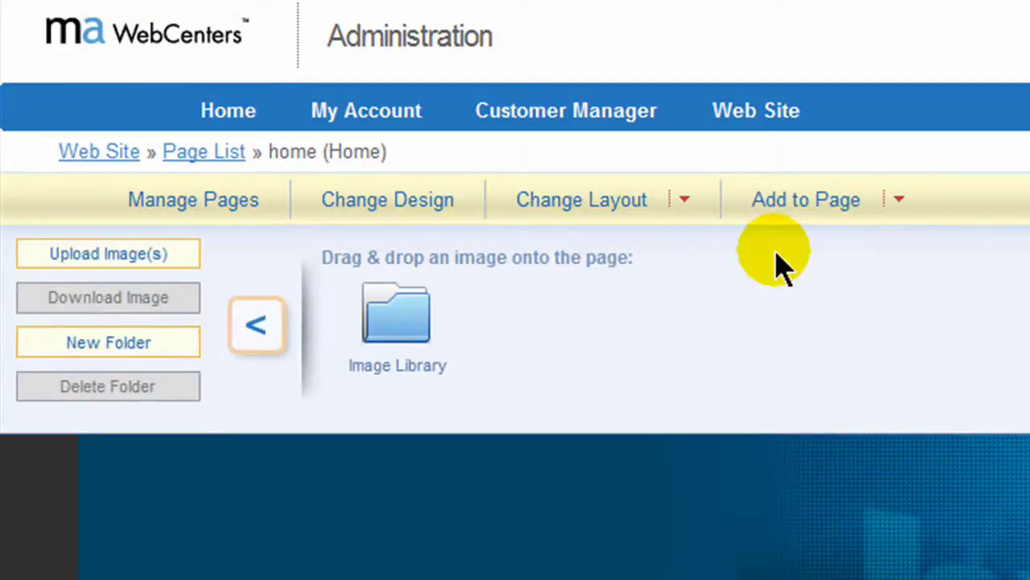
pyautogui.click(397, 338)
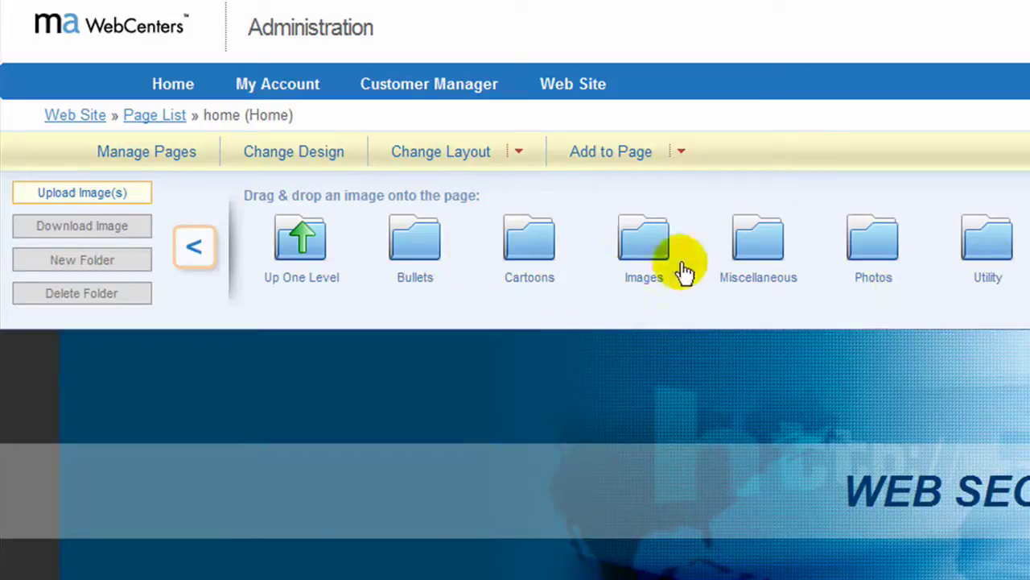
pyautogui.click(749, 253)
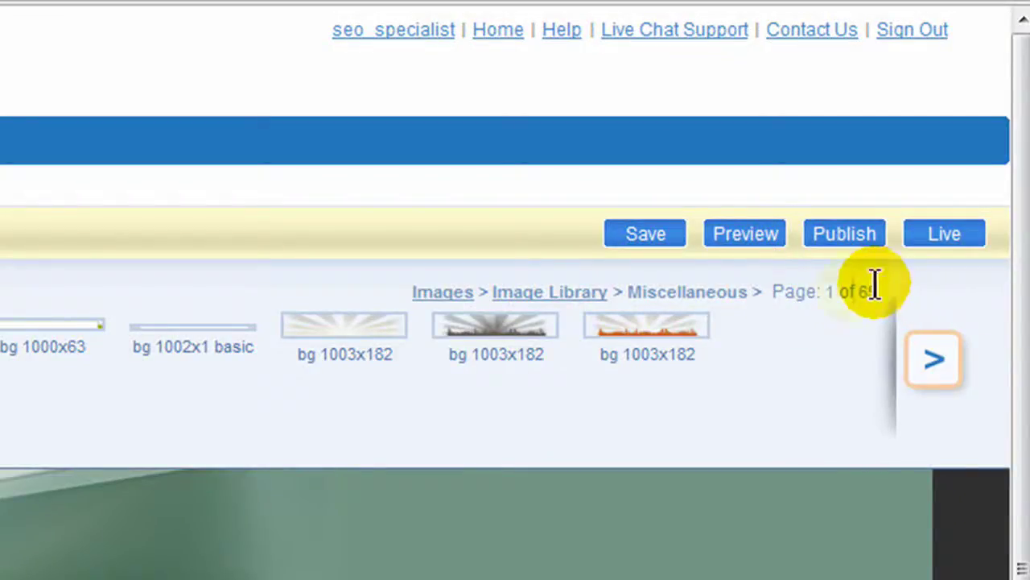
pyautogui.moveTo(831, 290); pyautogui.dragTo(904, 294)
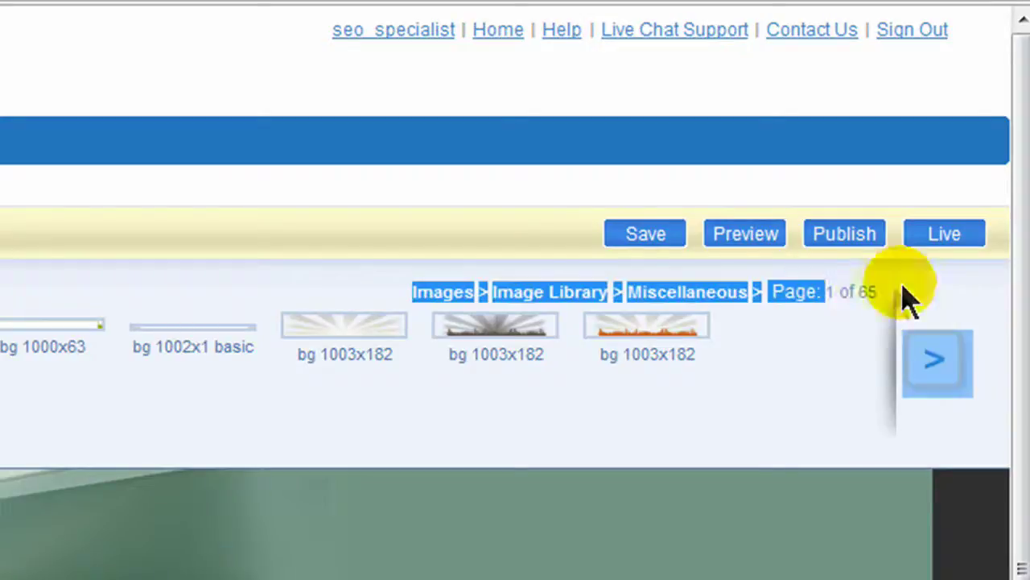
pyautogui.click(874, 290)
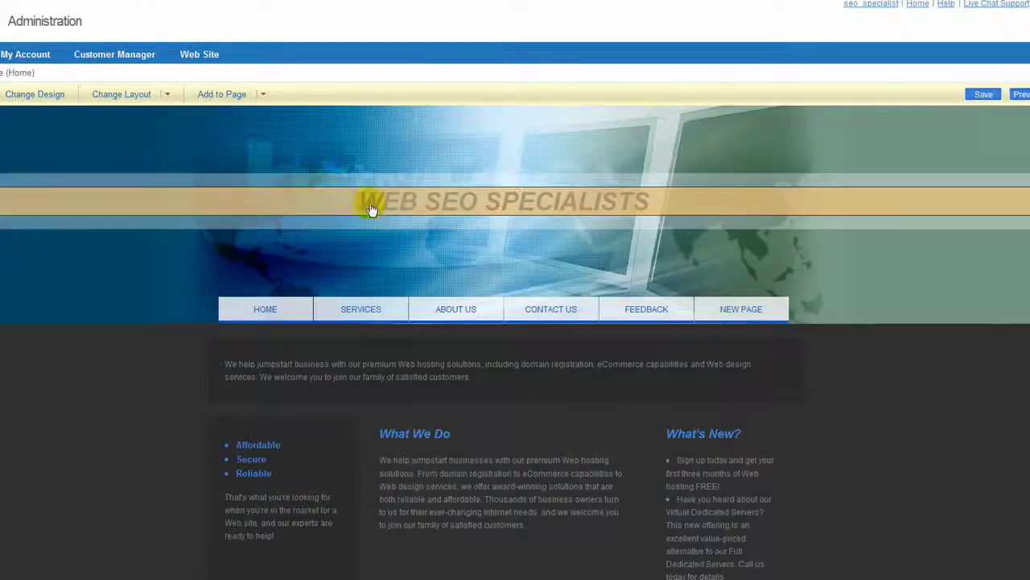
# - Open the header Site Area's Text Properties, showing Arial, #838383, 16 px
pyautogui.click(368, 202)
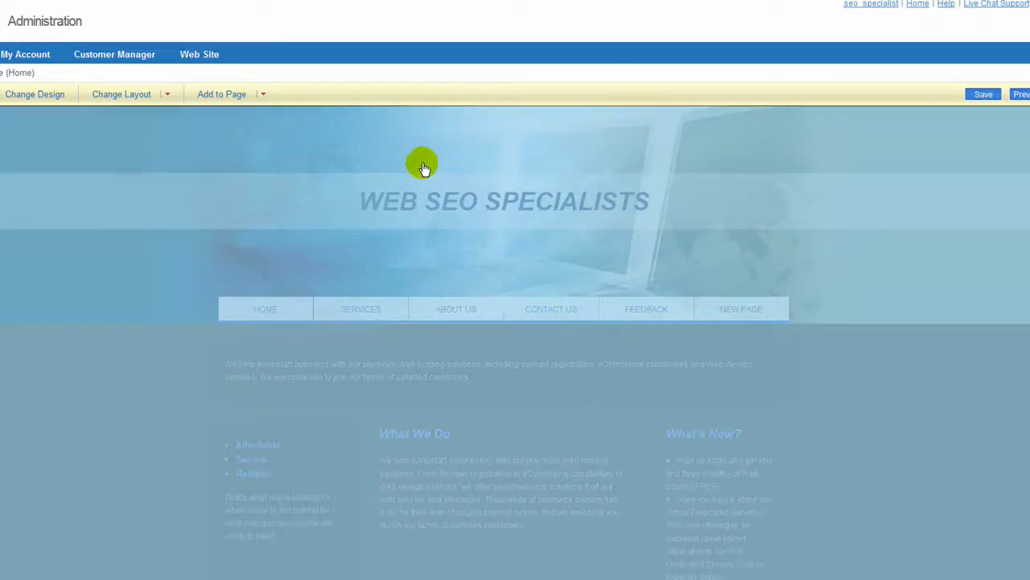
pyautogui.click(49, 80)
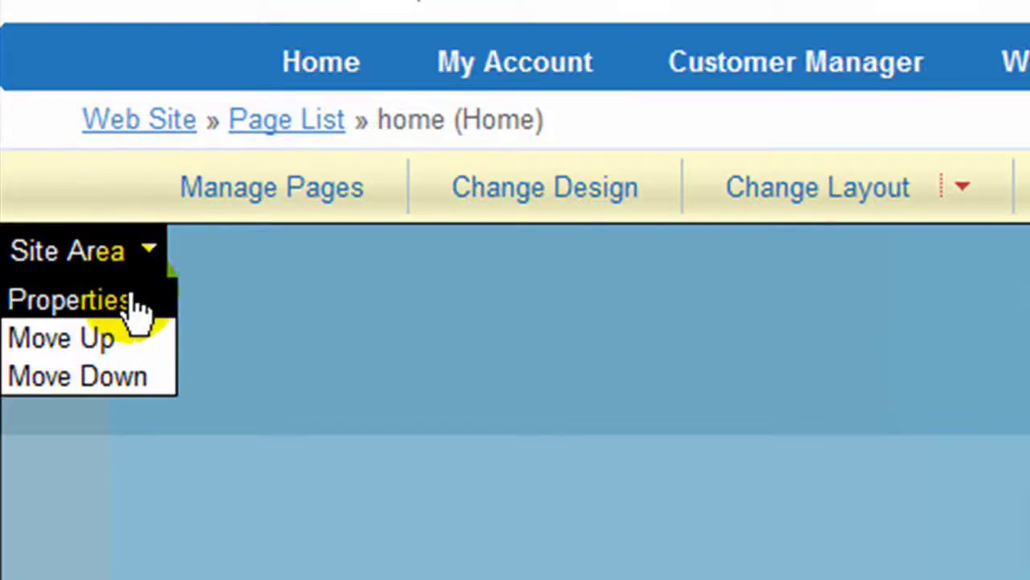
pyautogui.click(127, 307)
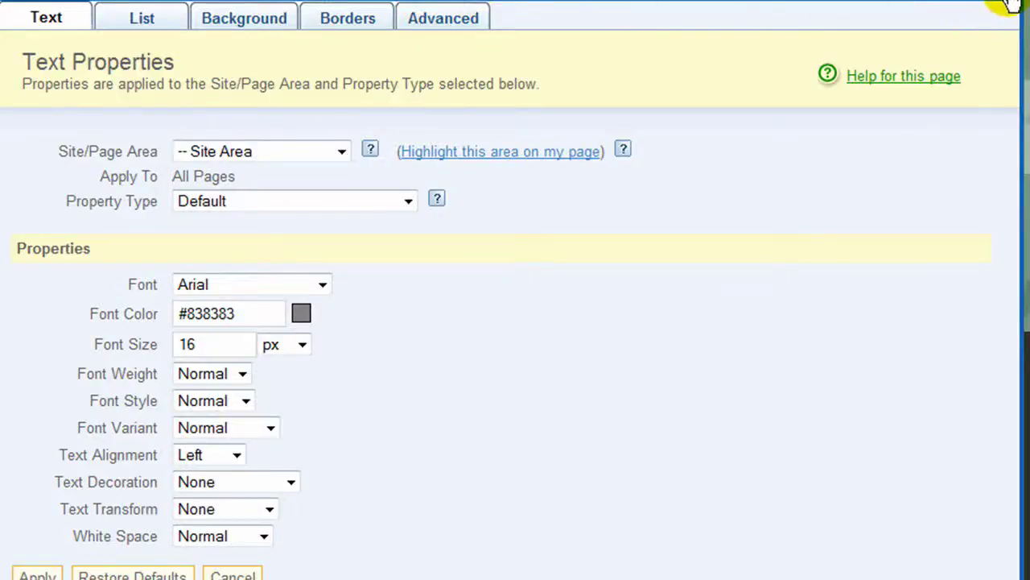
pyautogui.click(1012, 4)
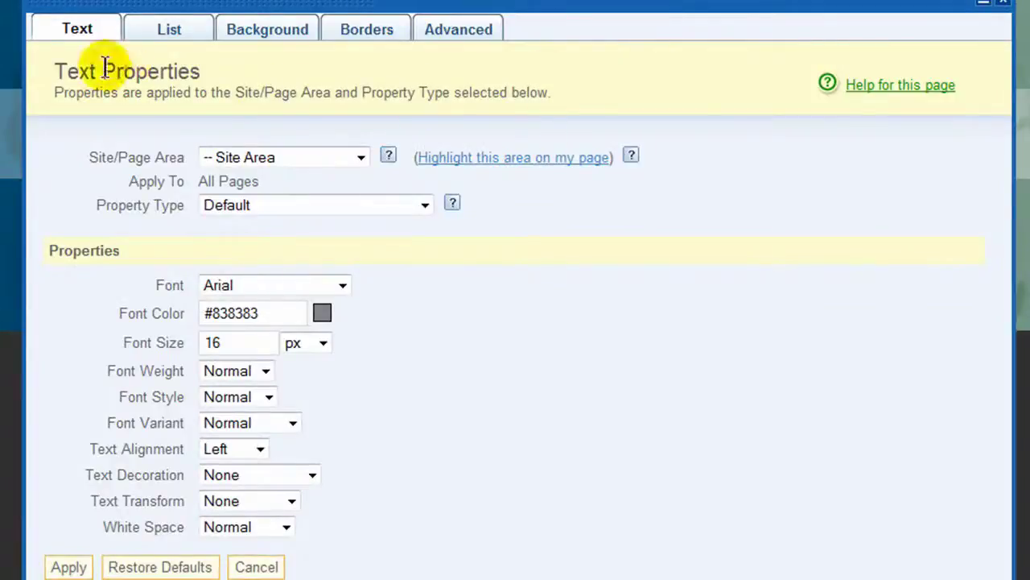
# - Review the Site Area background, keeping the globe-and-monitors image sourced from file
pyautogui.click(254, 32)
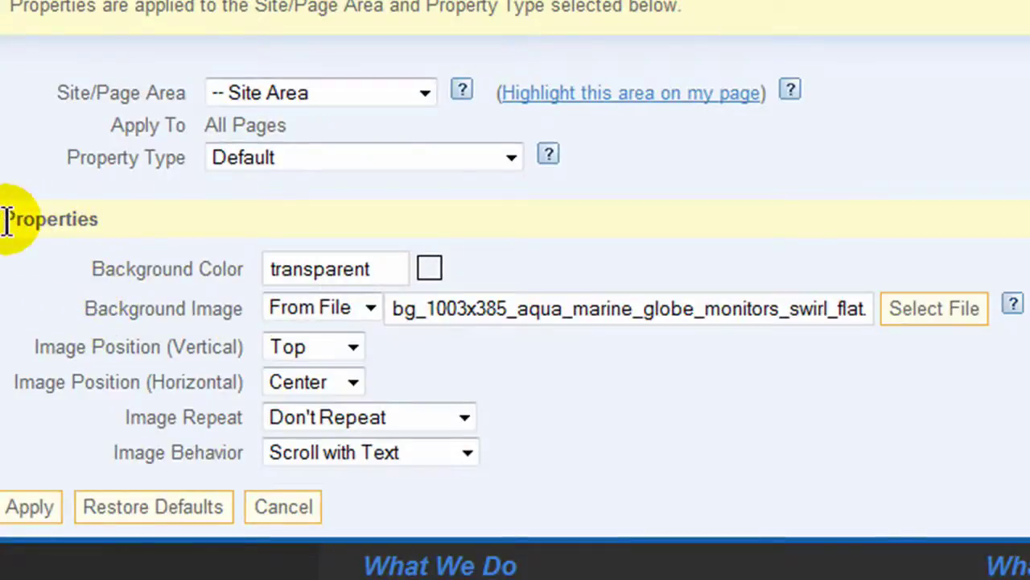
pyautogui.moveTo(7, 219); pyautogui.dragTo(91, 219)
pyautogui.moveTo(84, 307); pyautogui.dragTo(241, 307)
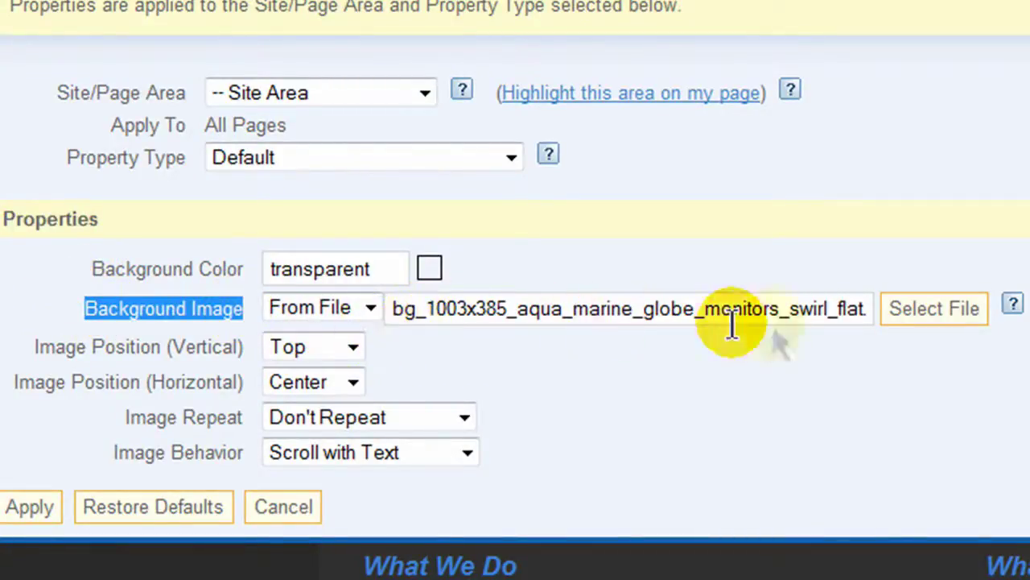
pyautogui.click(371, 311)
pyautogui.click(369, 316)
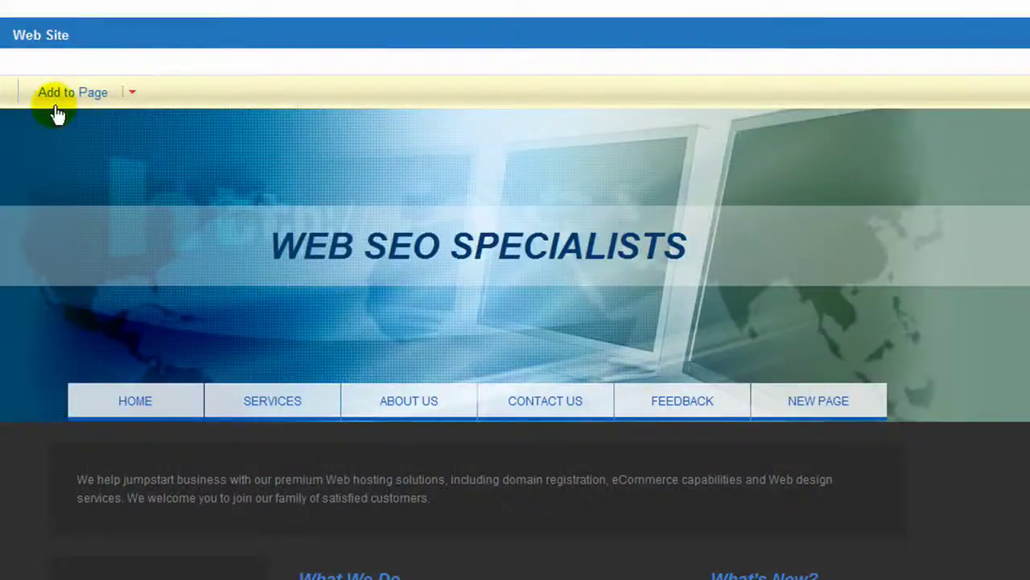
# - Browse the Miscellaneous background images in the page's image library
pyautogui.click(98, 95)
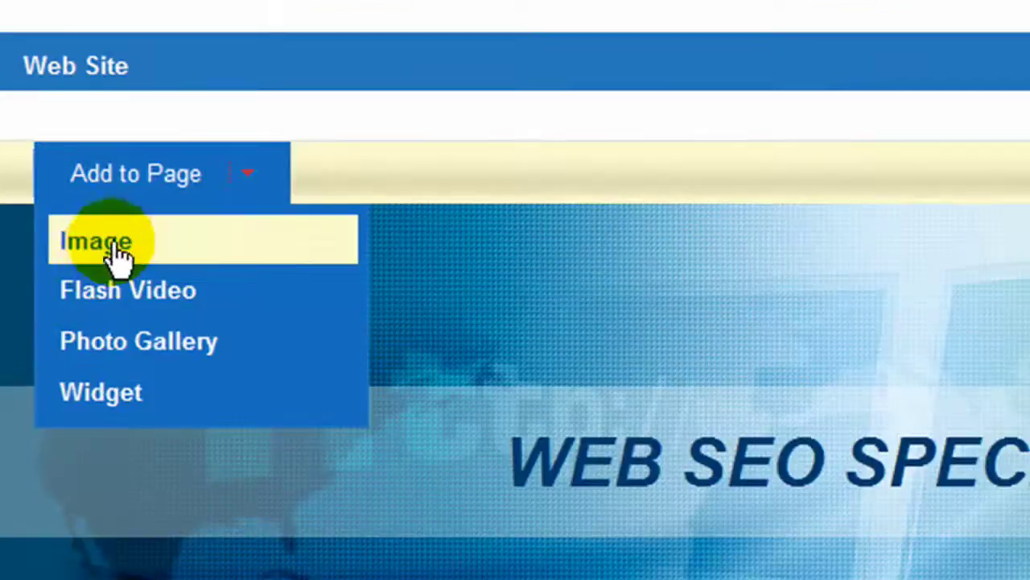
pyautogui.click(60, 129)
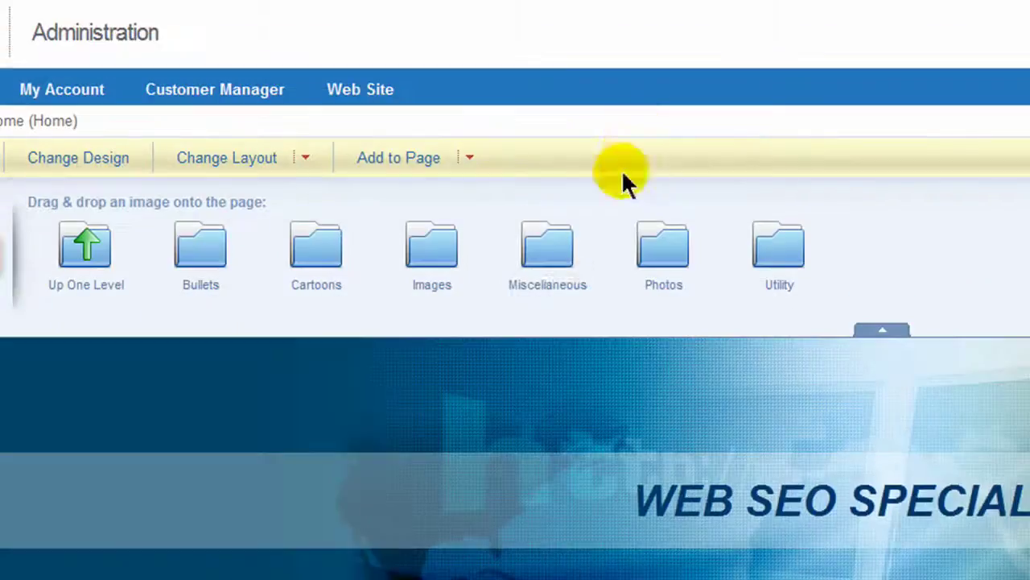
pyautogui.click(547, 259)
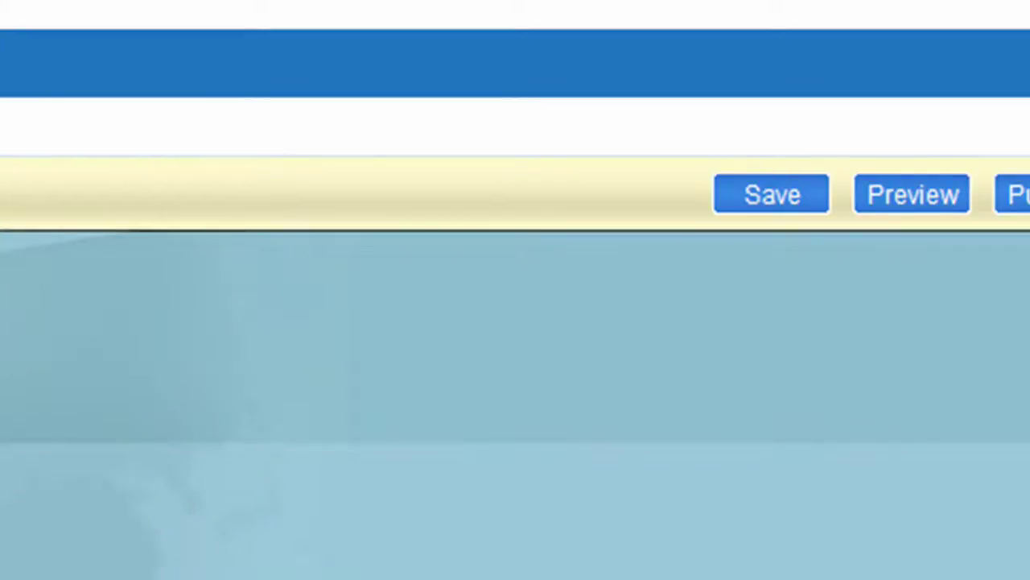
# - Reopen the Site Area properties and bring up the File Manager for a background image
pyautogui.click(153, 225)
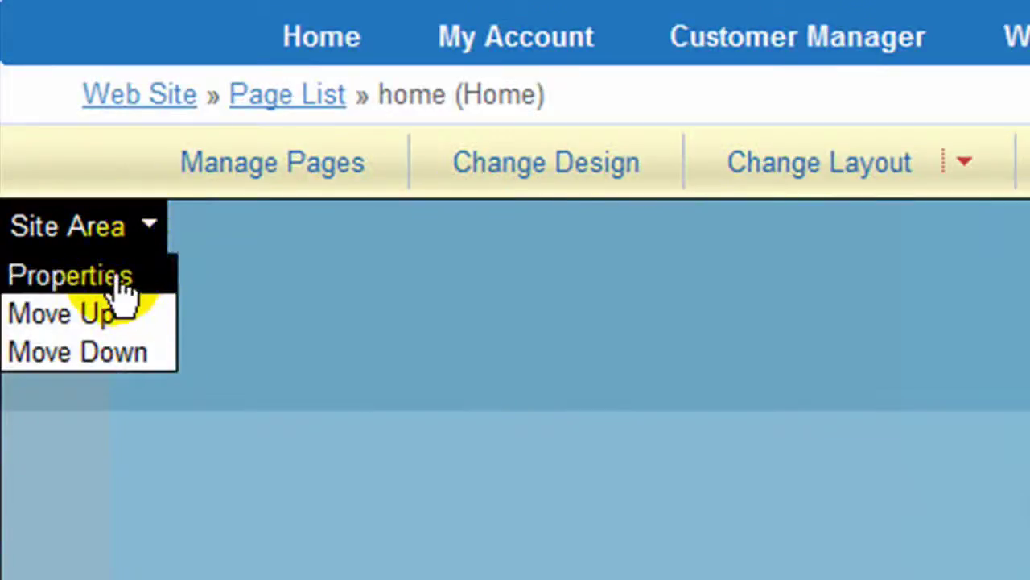
pyautogui.click(116, 277)
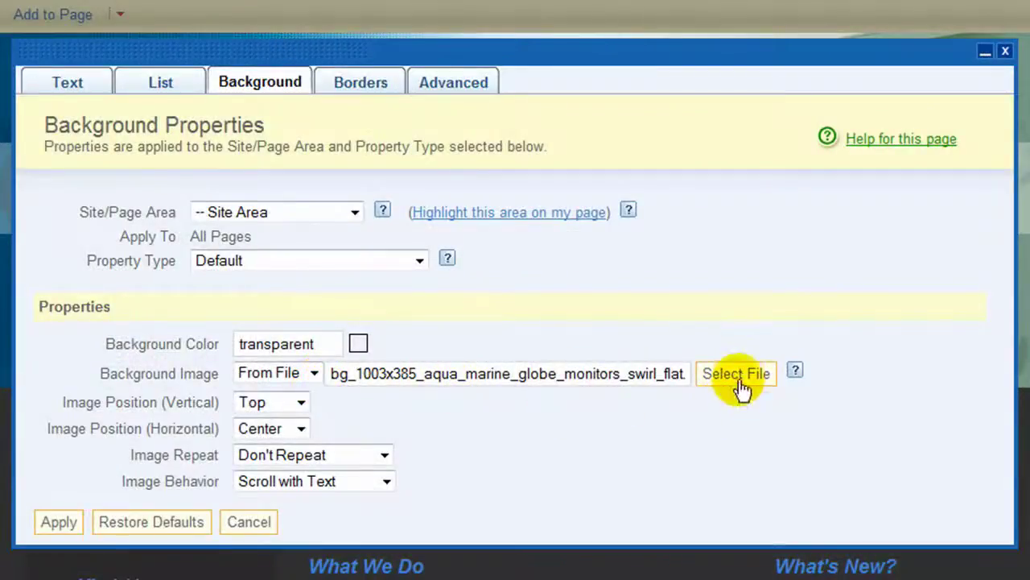
pyautogui.click(738, 375)
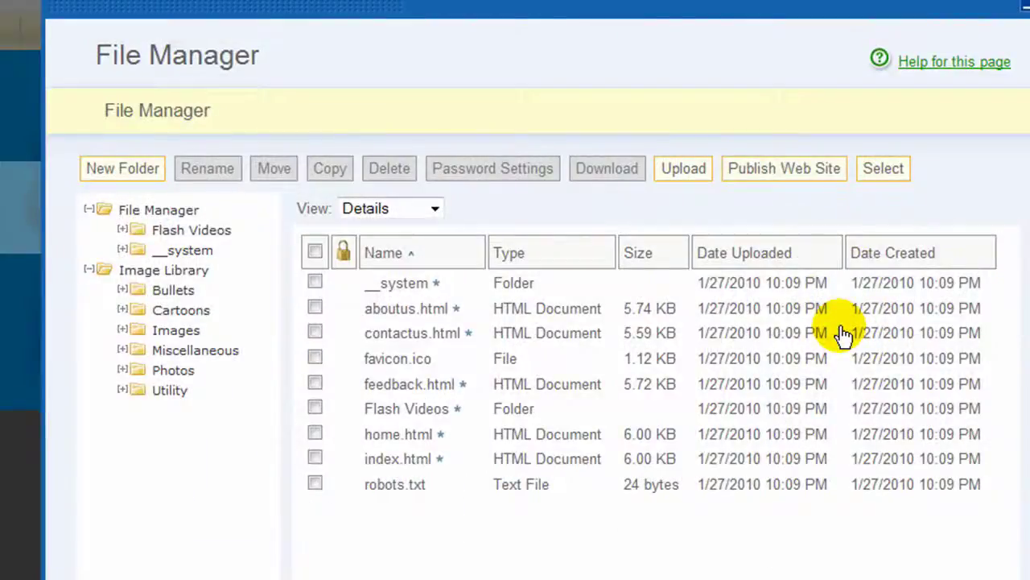
# - Select bg_1003x182_transparent_sunburst.png from the Miscellaneous folder as the Site Area background image
pyautogui.click(197, 351)
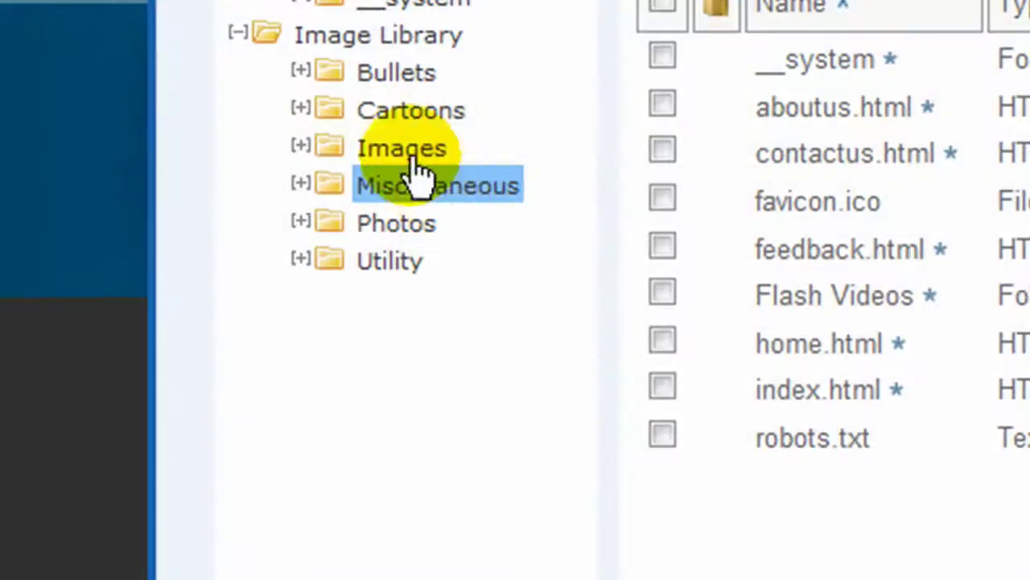
pyautogui.click(467, 189)
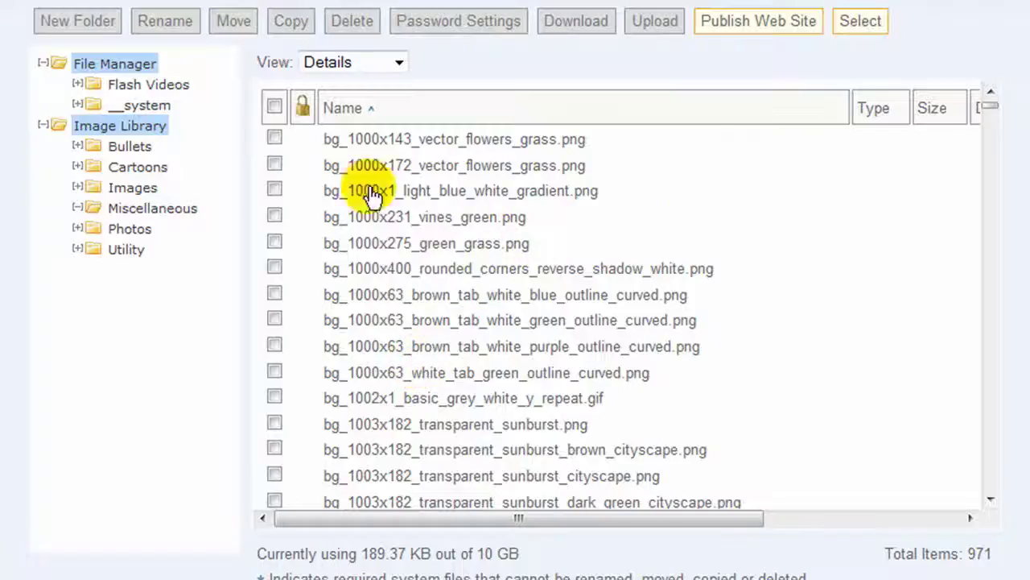
pyautogui.click(991, 499)
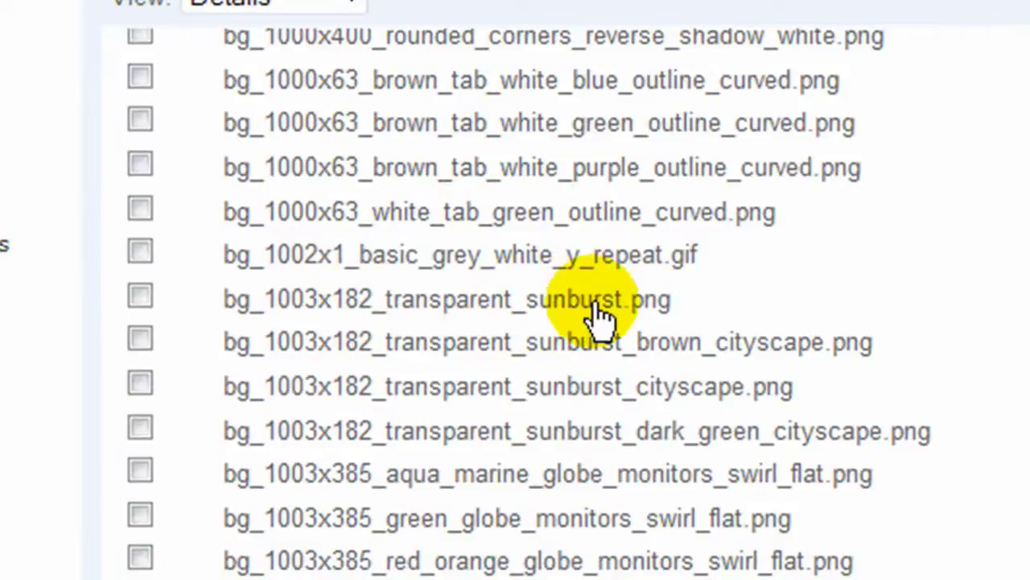
pyautogui.click(140, 296)
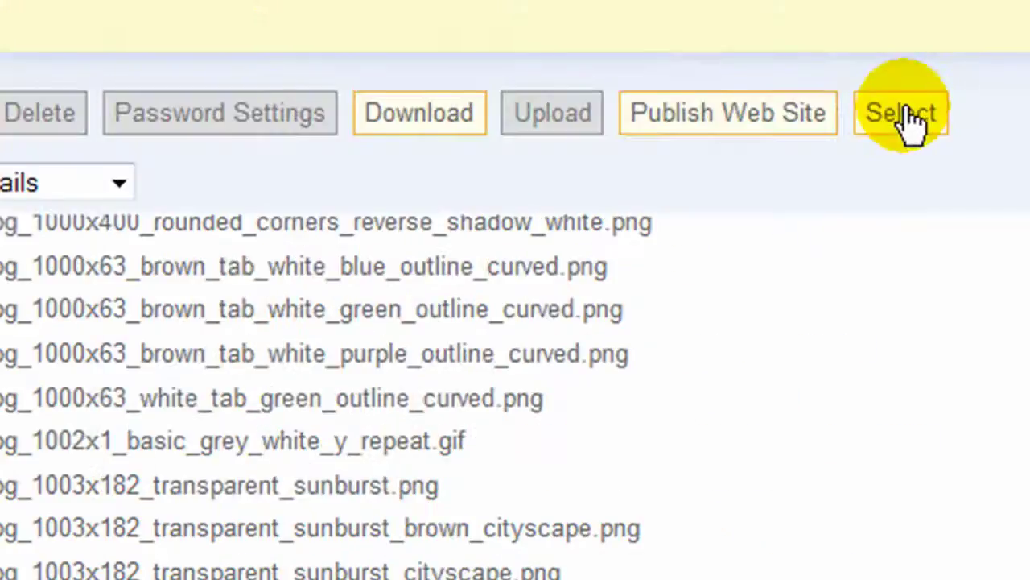
pyautogui.click(903, 117)
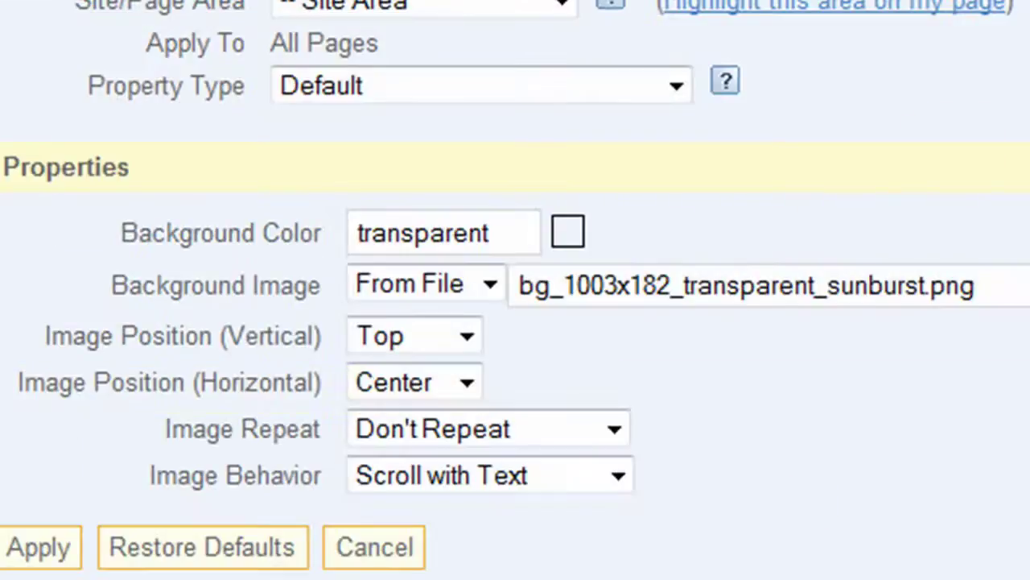
# - Apply and save the sunburst header background, then start a site preview
pyautogui.click(32, 548)
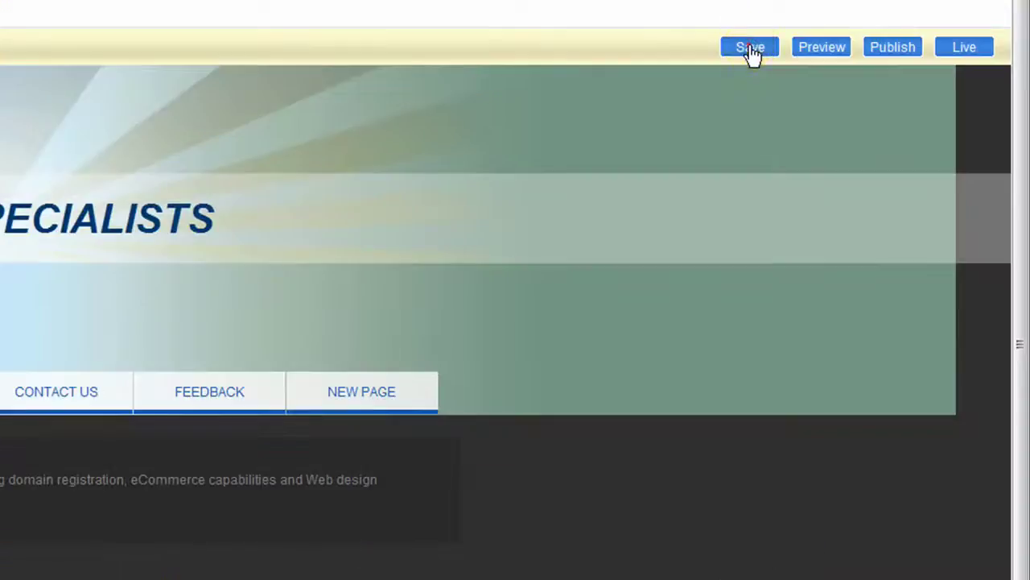
pyautogui.click(748, 48)
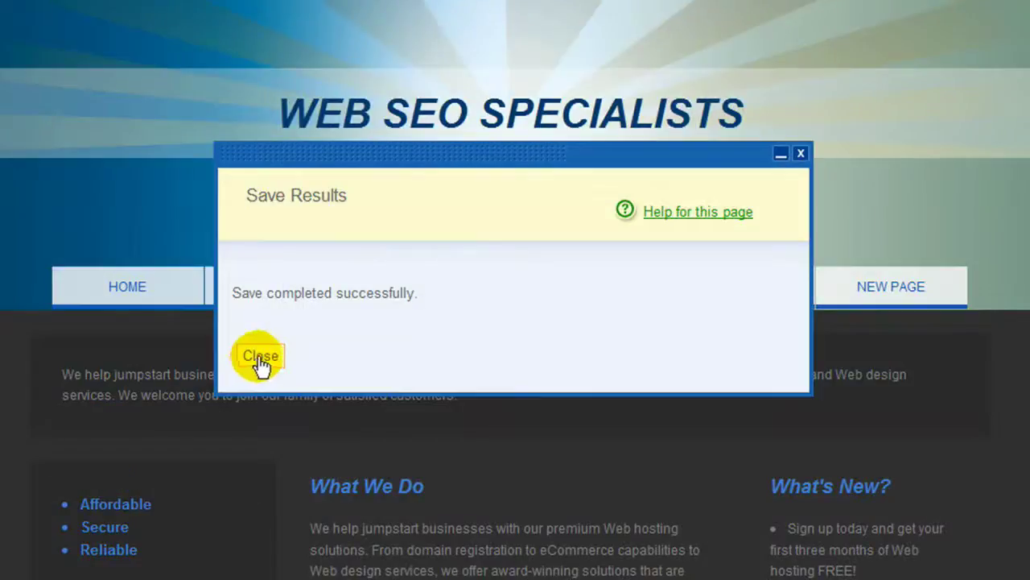
pyautogui.click(258, 357)
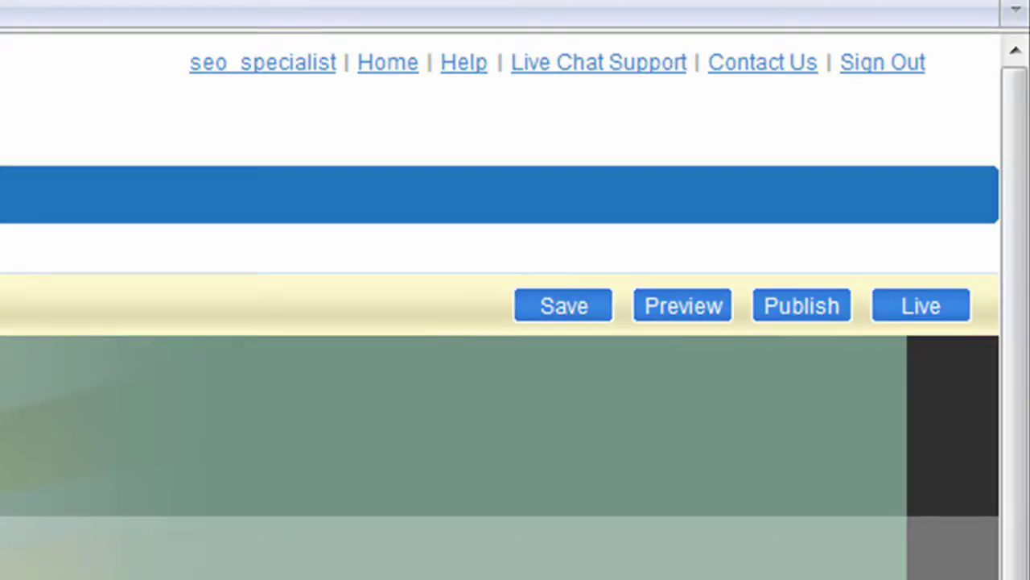
pyautogui.click(680, 302)
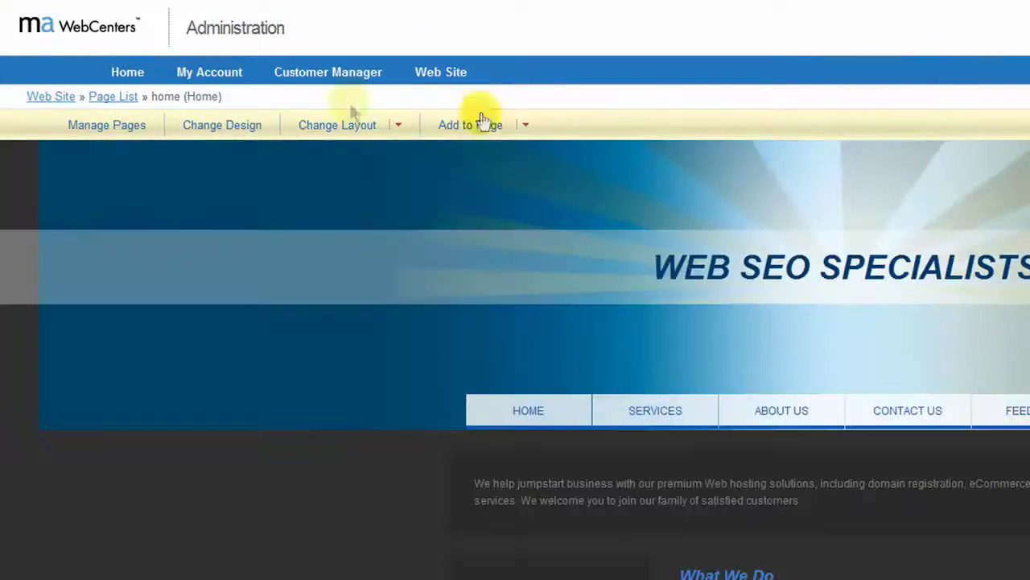
# - Return to the Page List once the preview has been generated
pyautogui.click(117, 97)
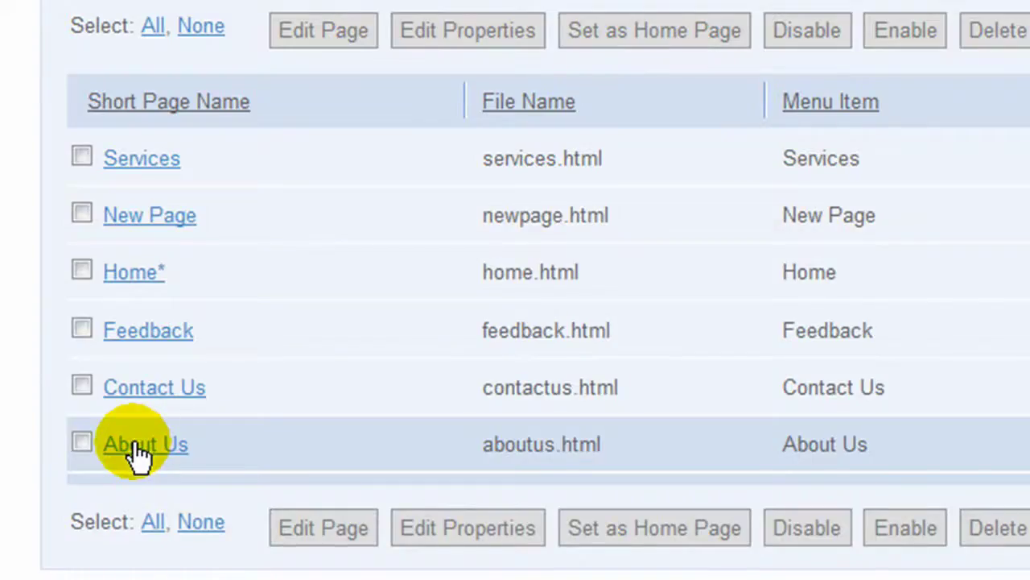
# - Open the About Us page in the editor and scroll to its text and globe image
pyautogui.click(137, 446)
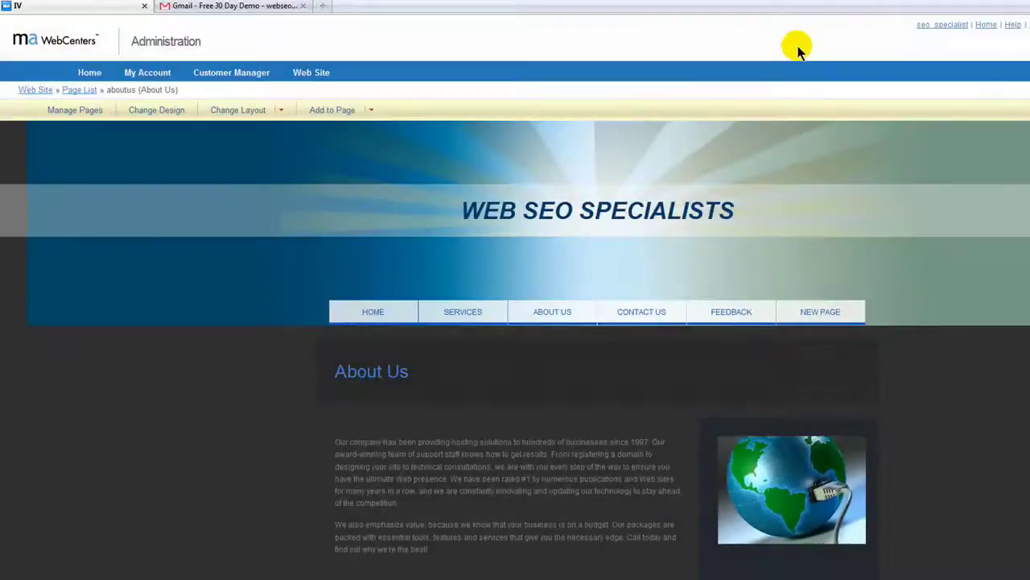
pyautogui.scroll(-1, 791, 36)
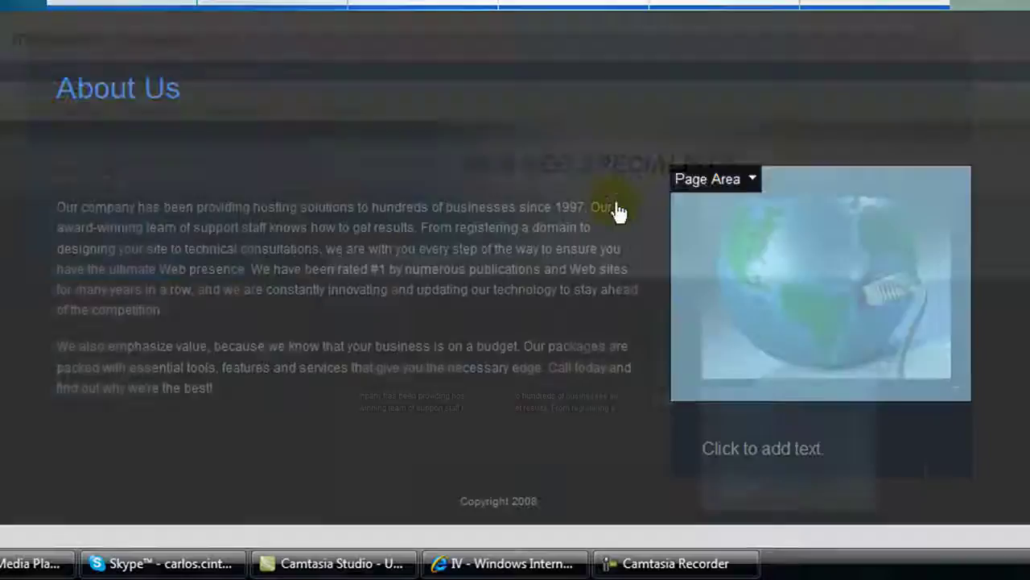
pyautogui.click(761, 397)
pyautogui.click(777, 256)
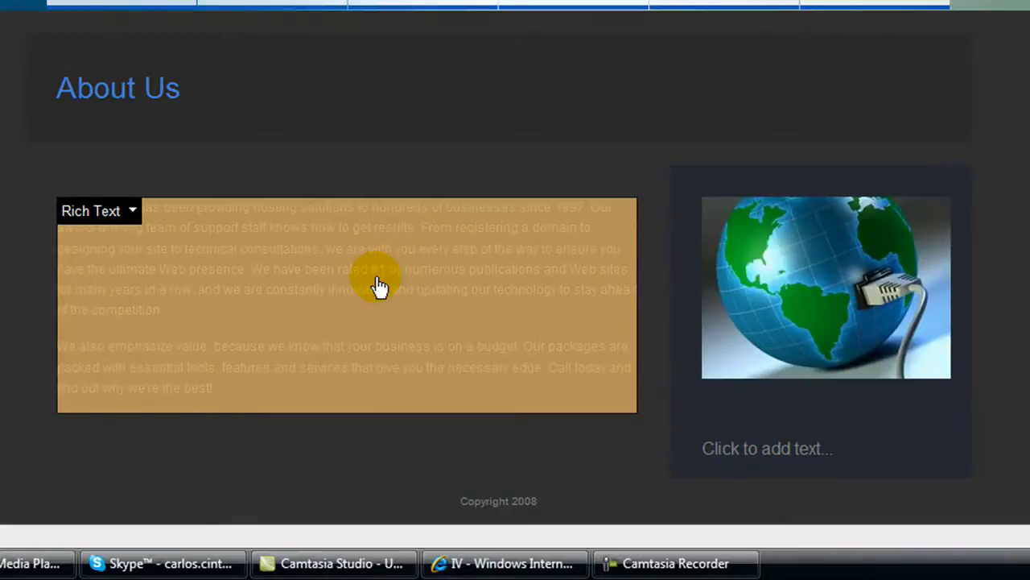
# - Drag the compass image from the Image Library's Images folder below the About Us text, then save
pyautogui.click(841, 293)
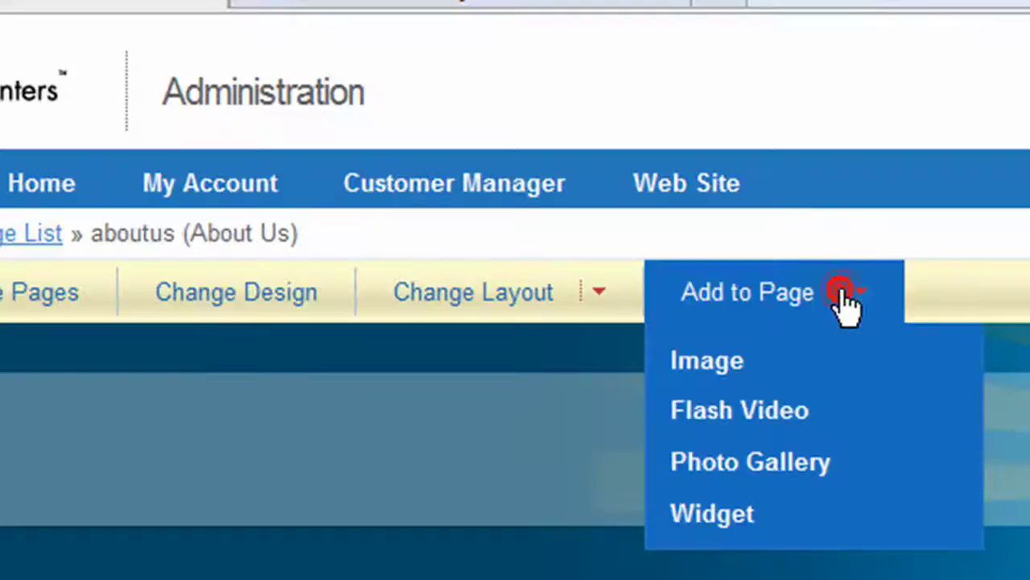
pyautogui.click(736, 354)
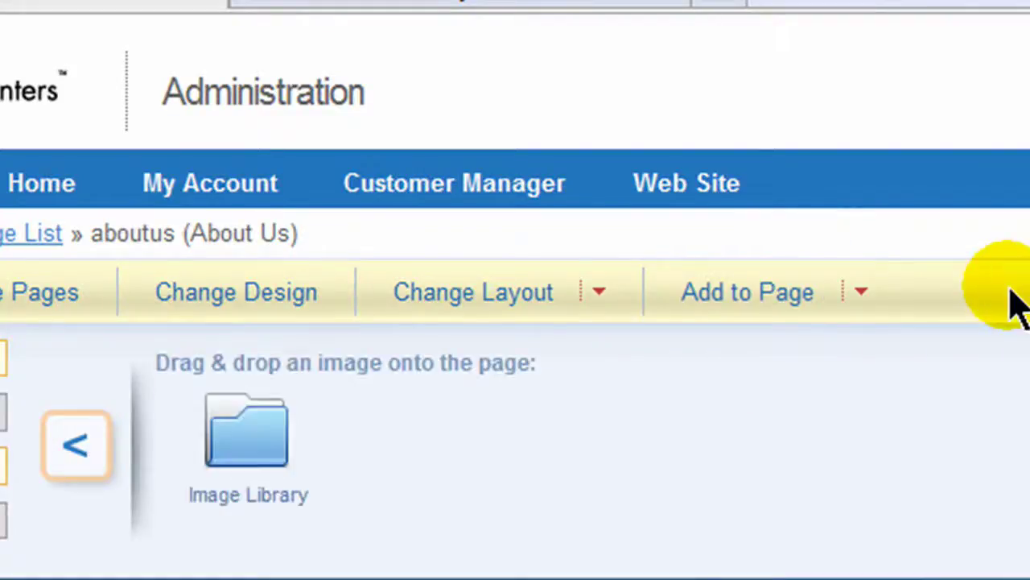
pyautogui.click(264, 439)
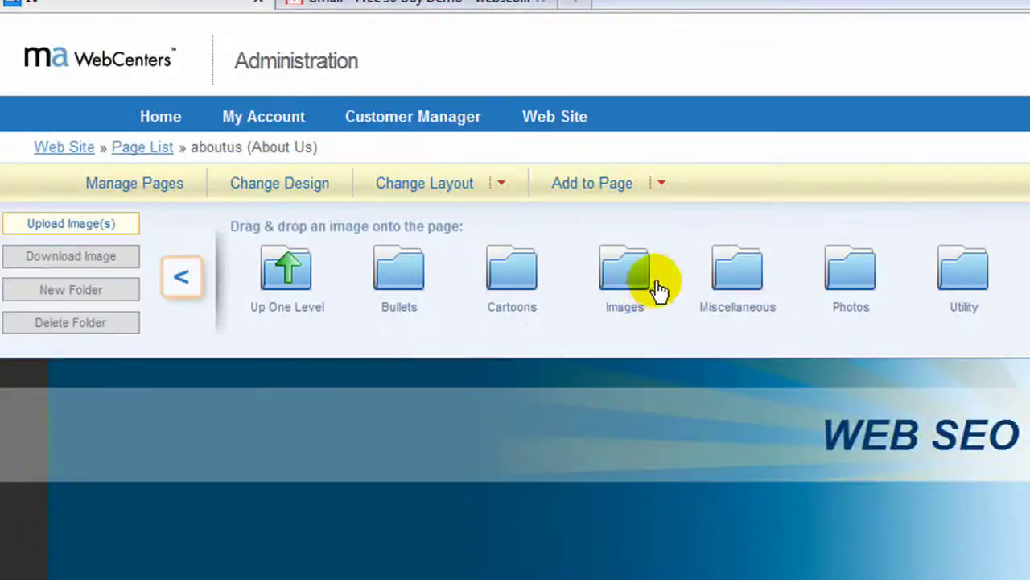
pyautogui.click(802, 447)
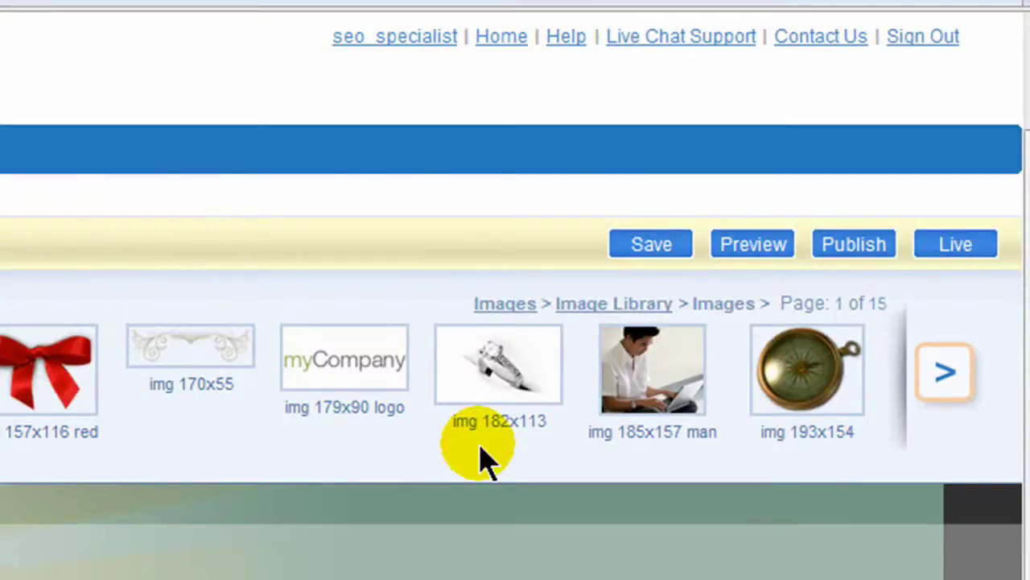
pyautogui.click(185, 203)
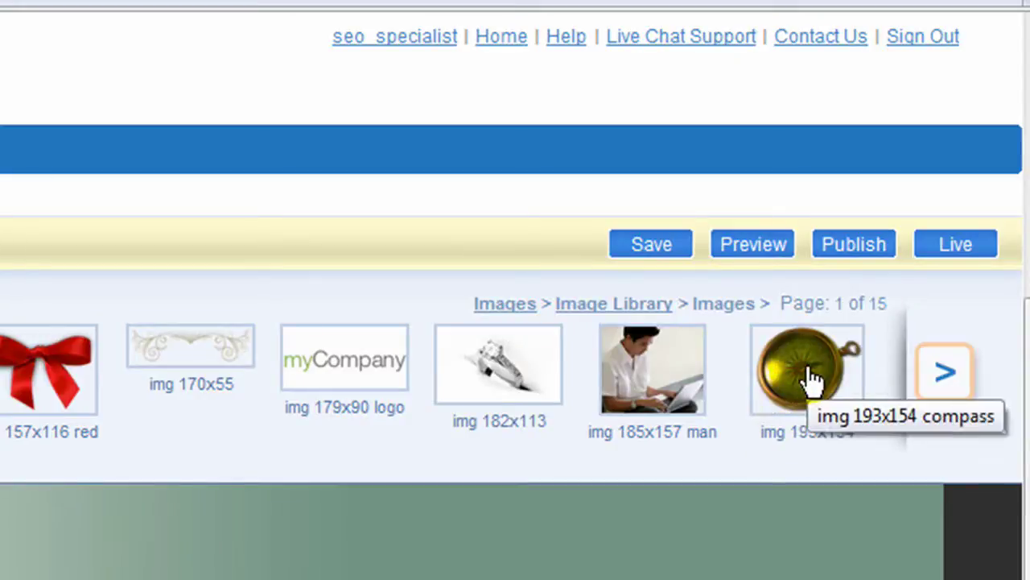
pyautogui.moveTo(811, 366); pyautogui.dragTo(260, 422)
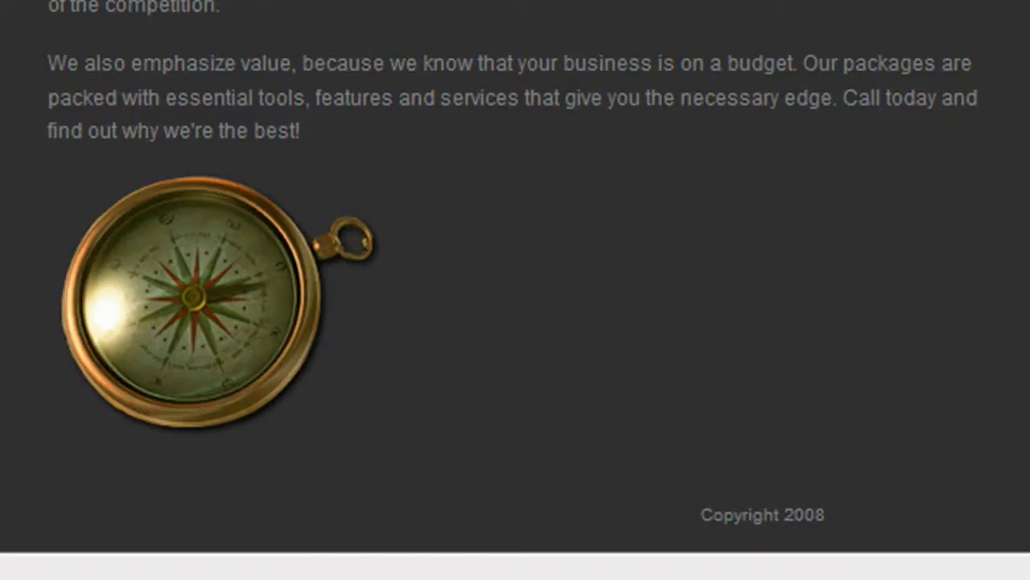
pyautogui.click(706, 211)
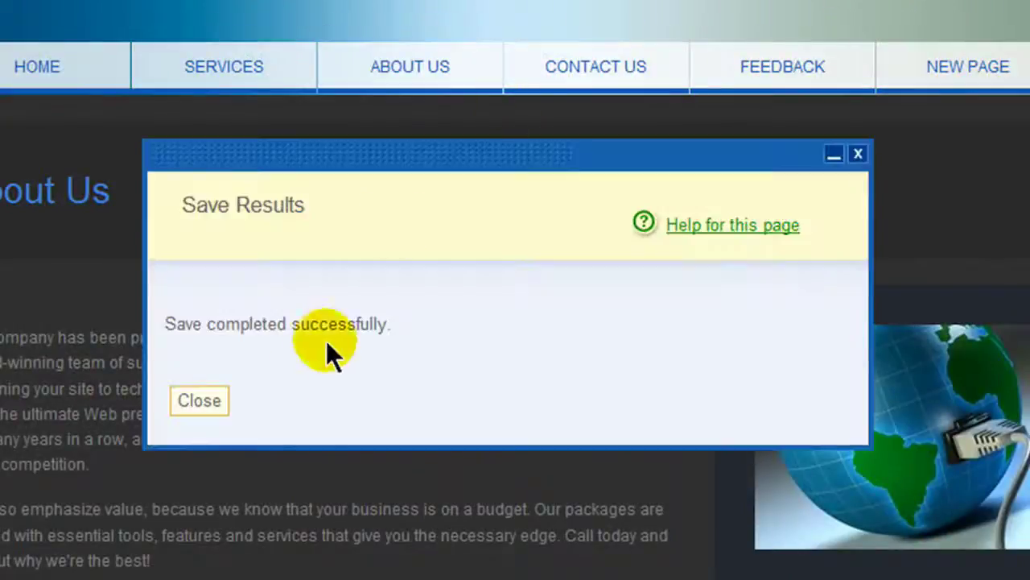
# - Dismiss the save results, generate a website preview, and open its About Us page
pyautogui.click(194, 401)
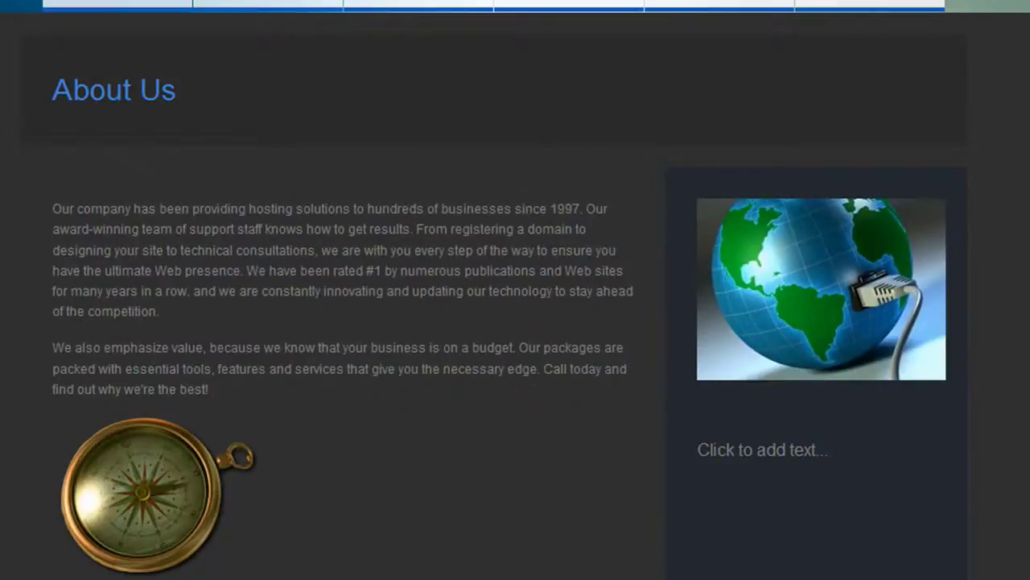
pyautogui.click(614, 187)
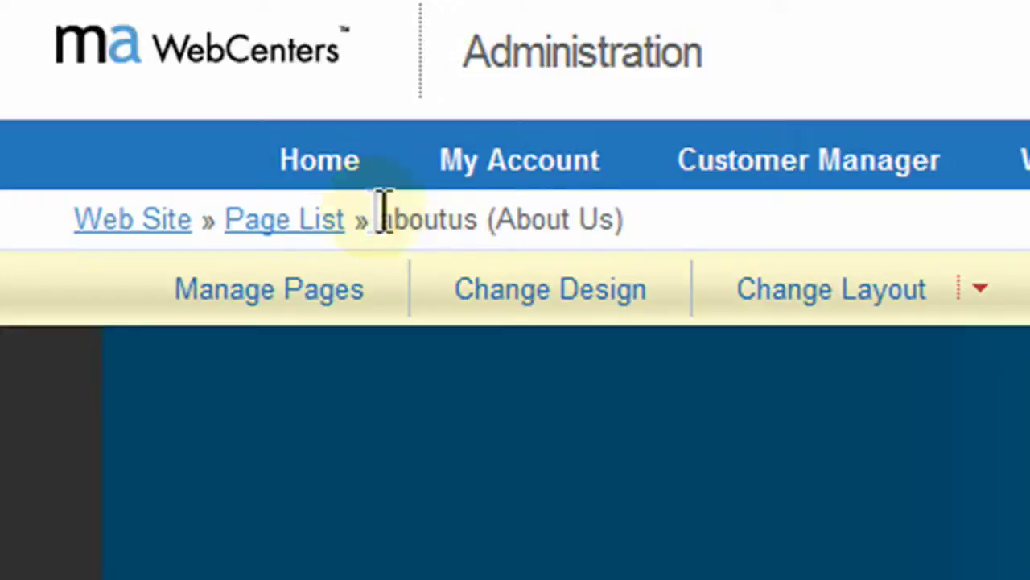
pyautogui.moveTo(379, 219); pyautogui.dragTo(647, 223)
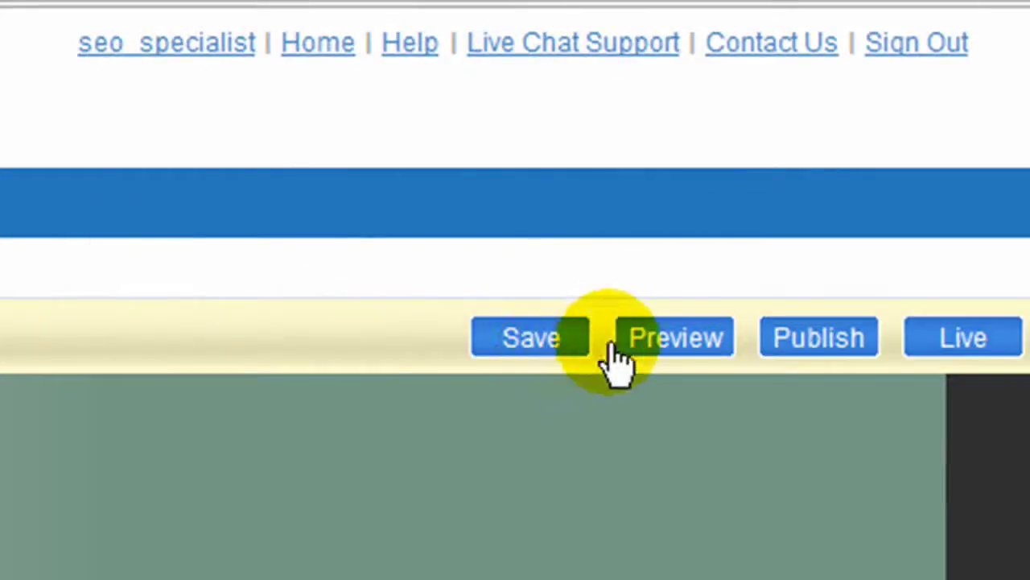
pyautogui.click(667, 342)
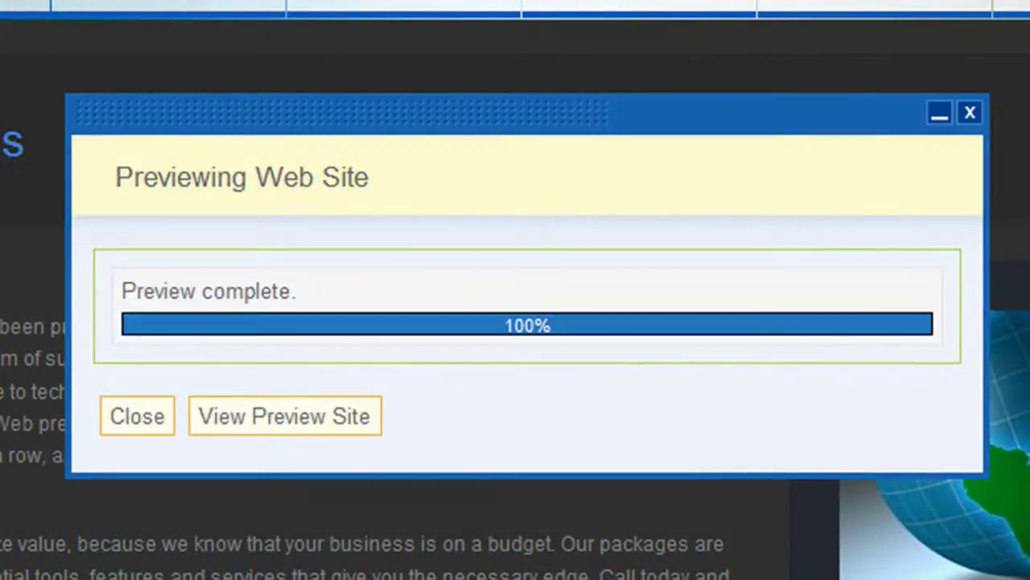
pyautogui.click(297, 409)
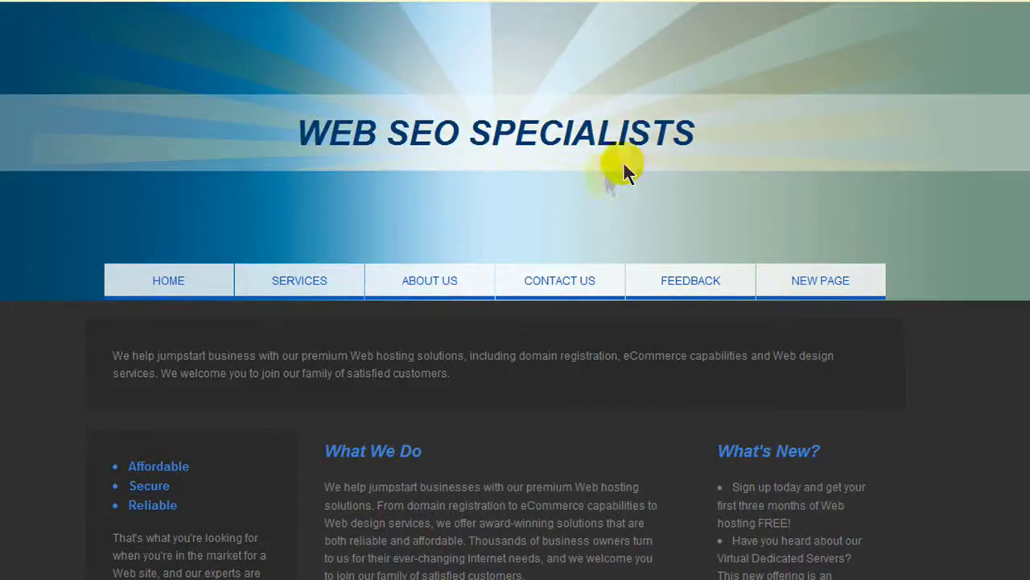
pyautogui.click(441, 288)
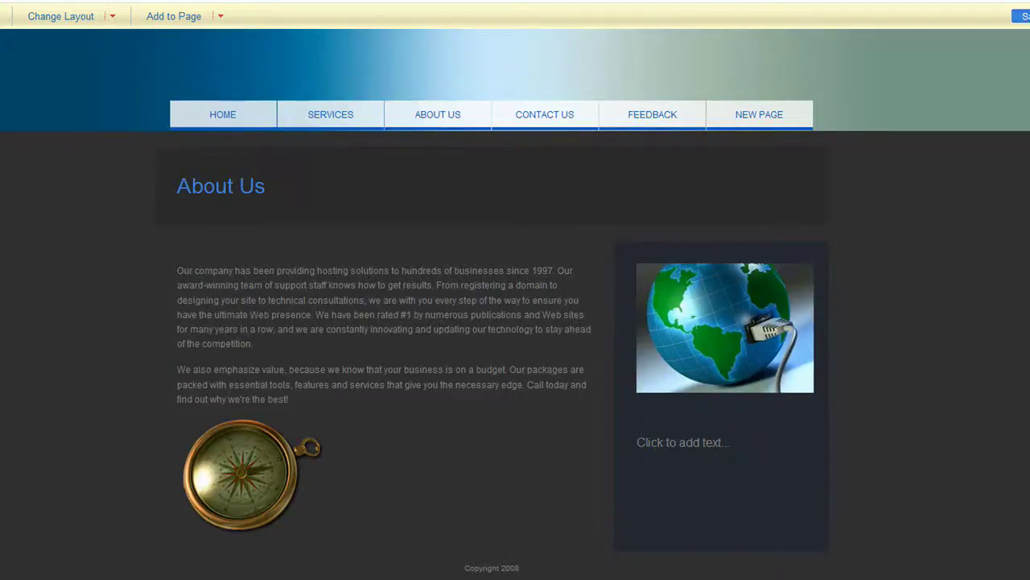
# - Scroll up to check the sunburst header above the About Us text and compass image
pyautogui.scroll(2, 515, 322)
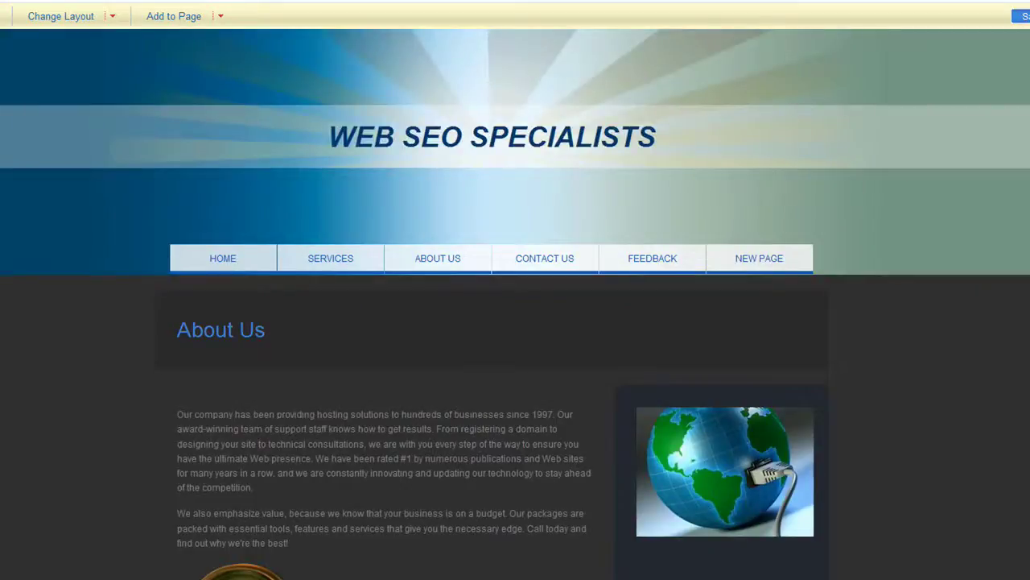